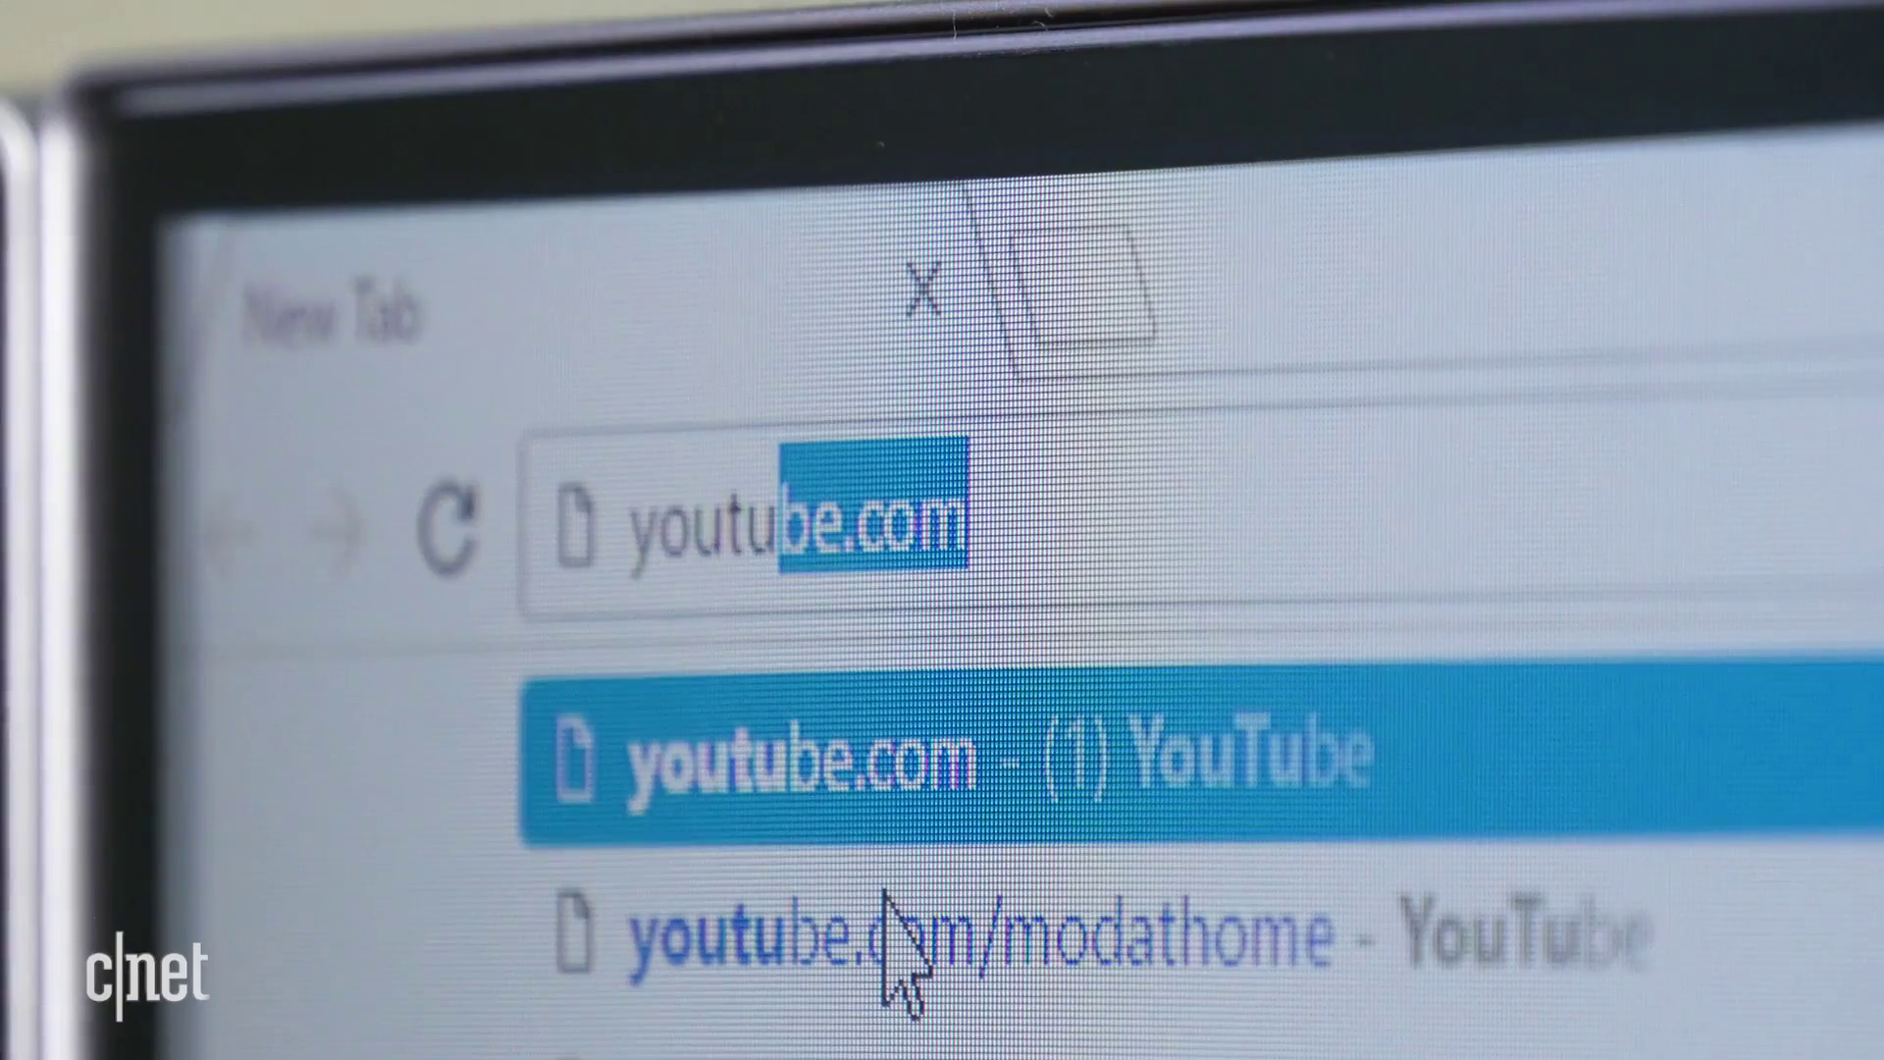
text(be.com)
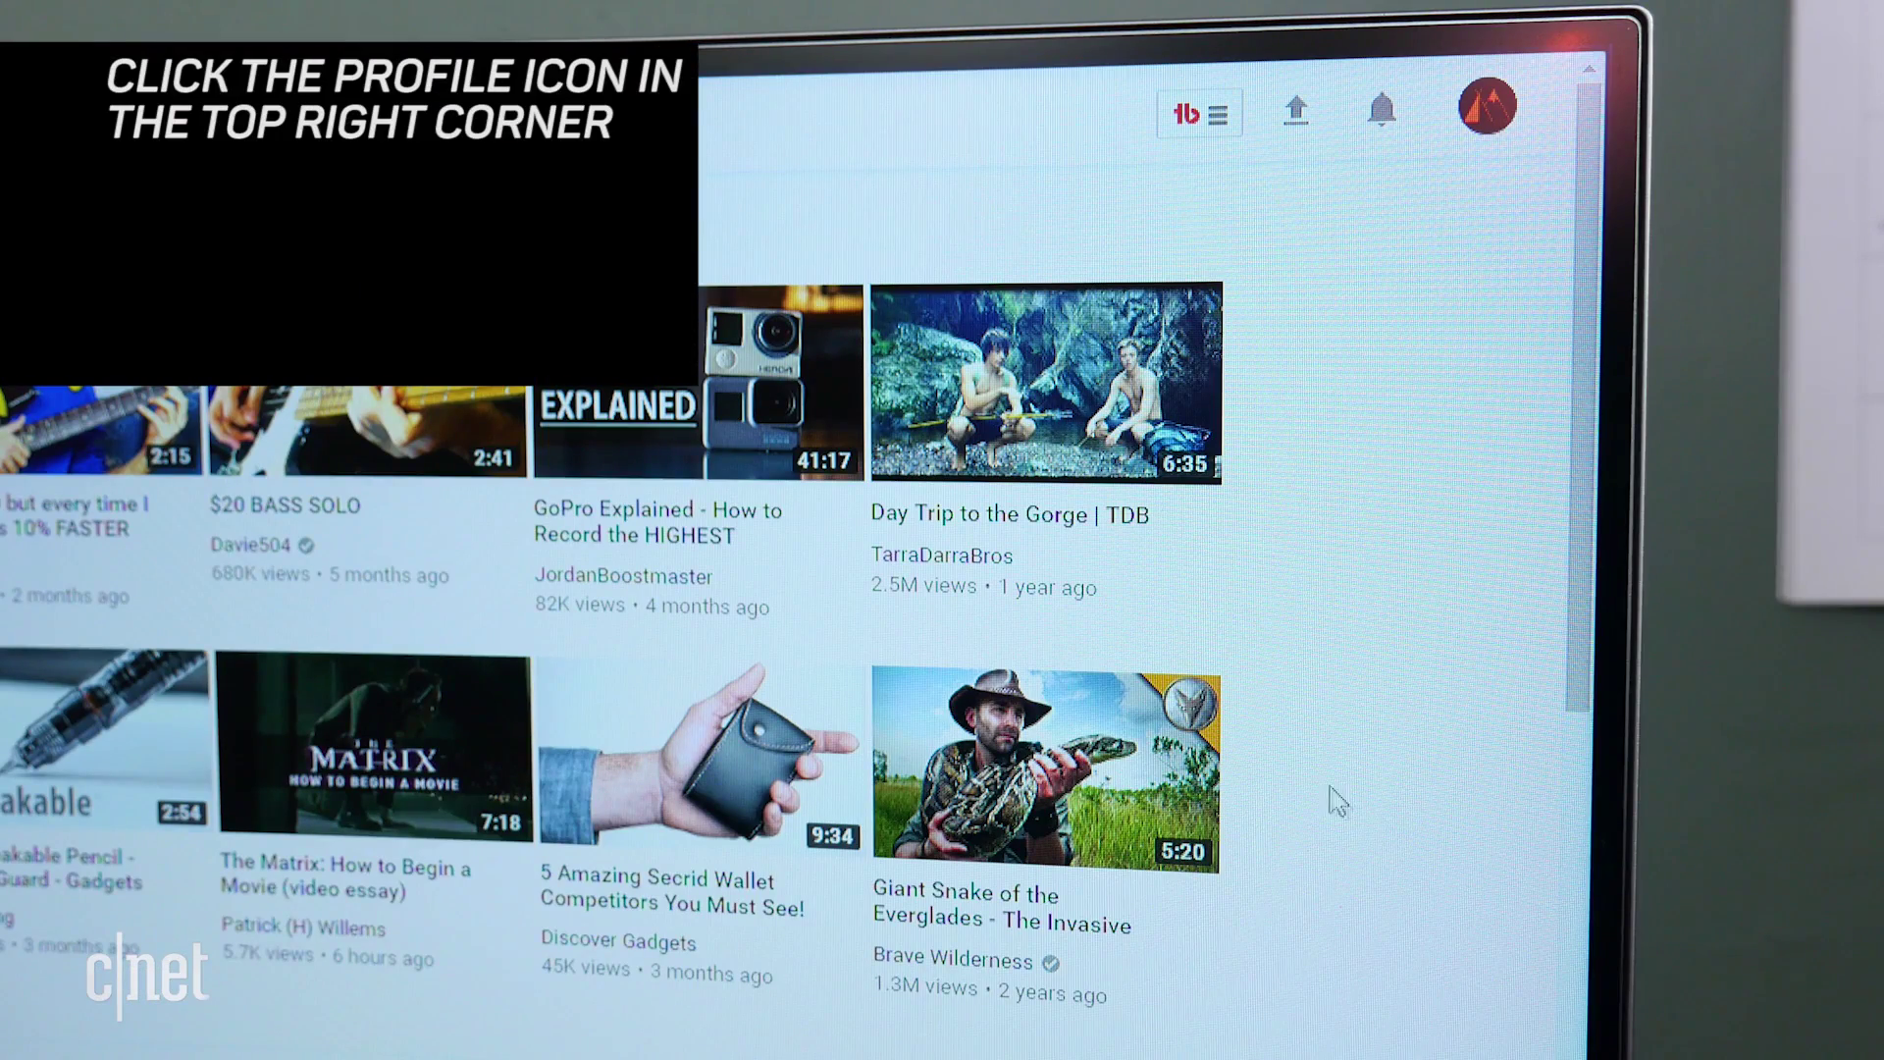
Switch YouTube's Dark Theme on from the account menu.
click(1488, 111)
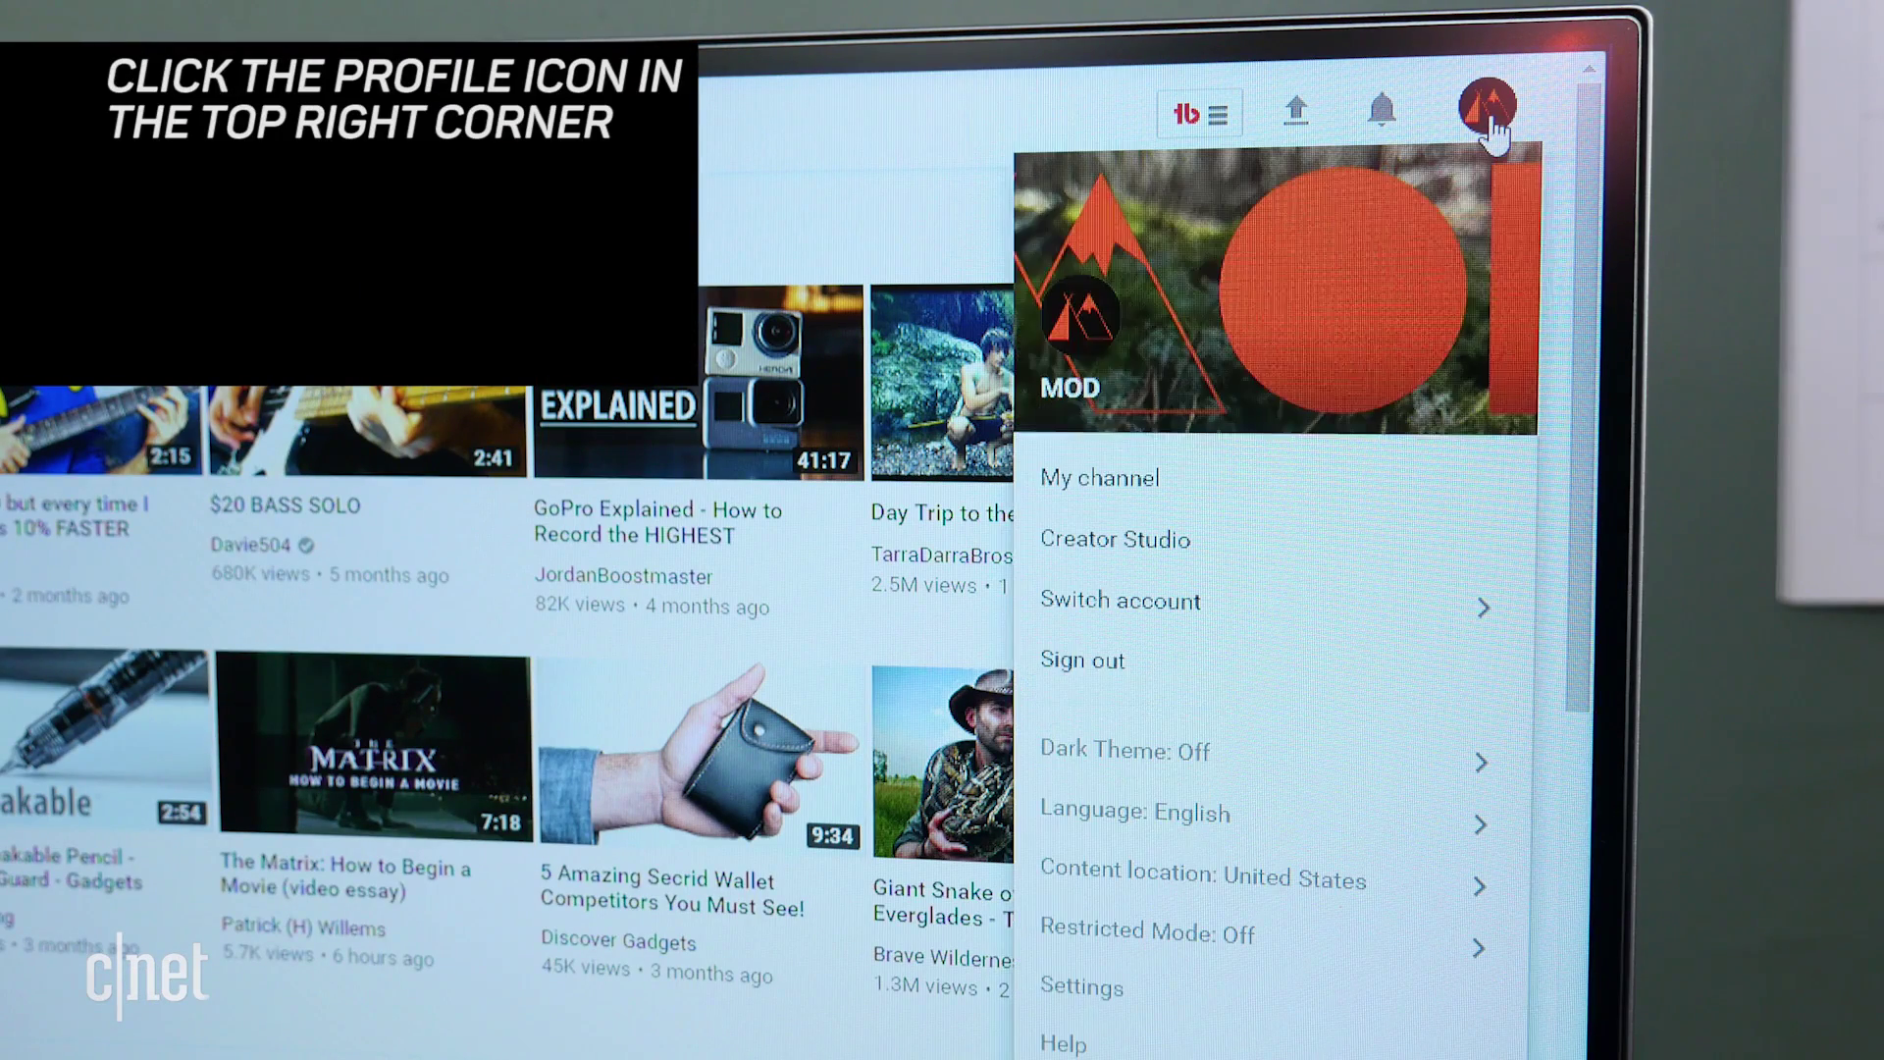
click(1341, 769)
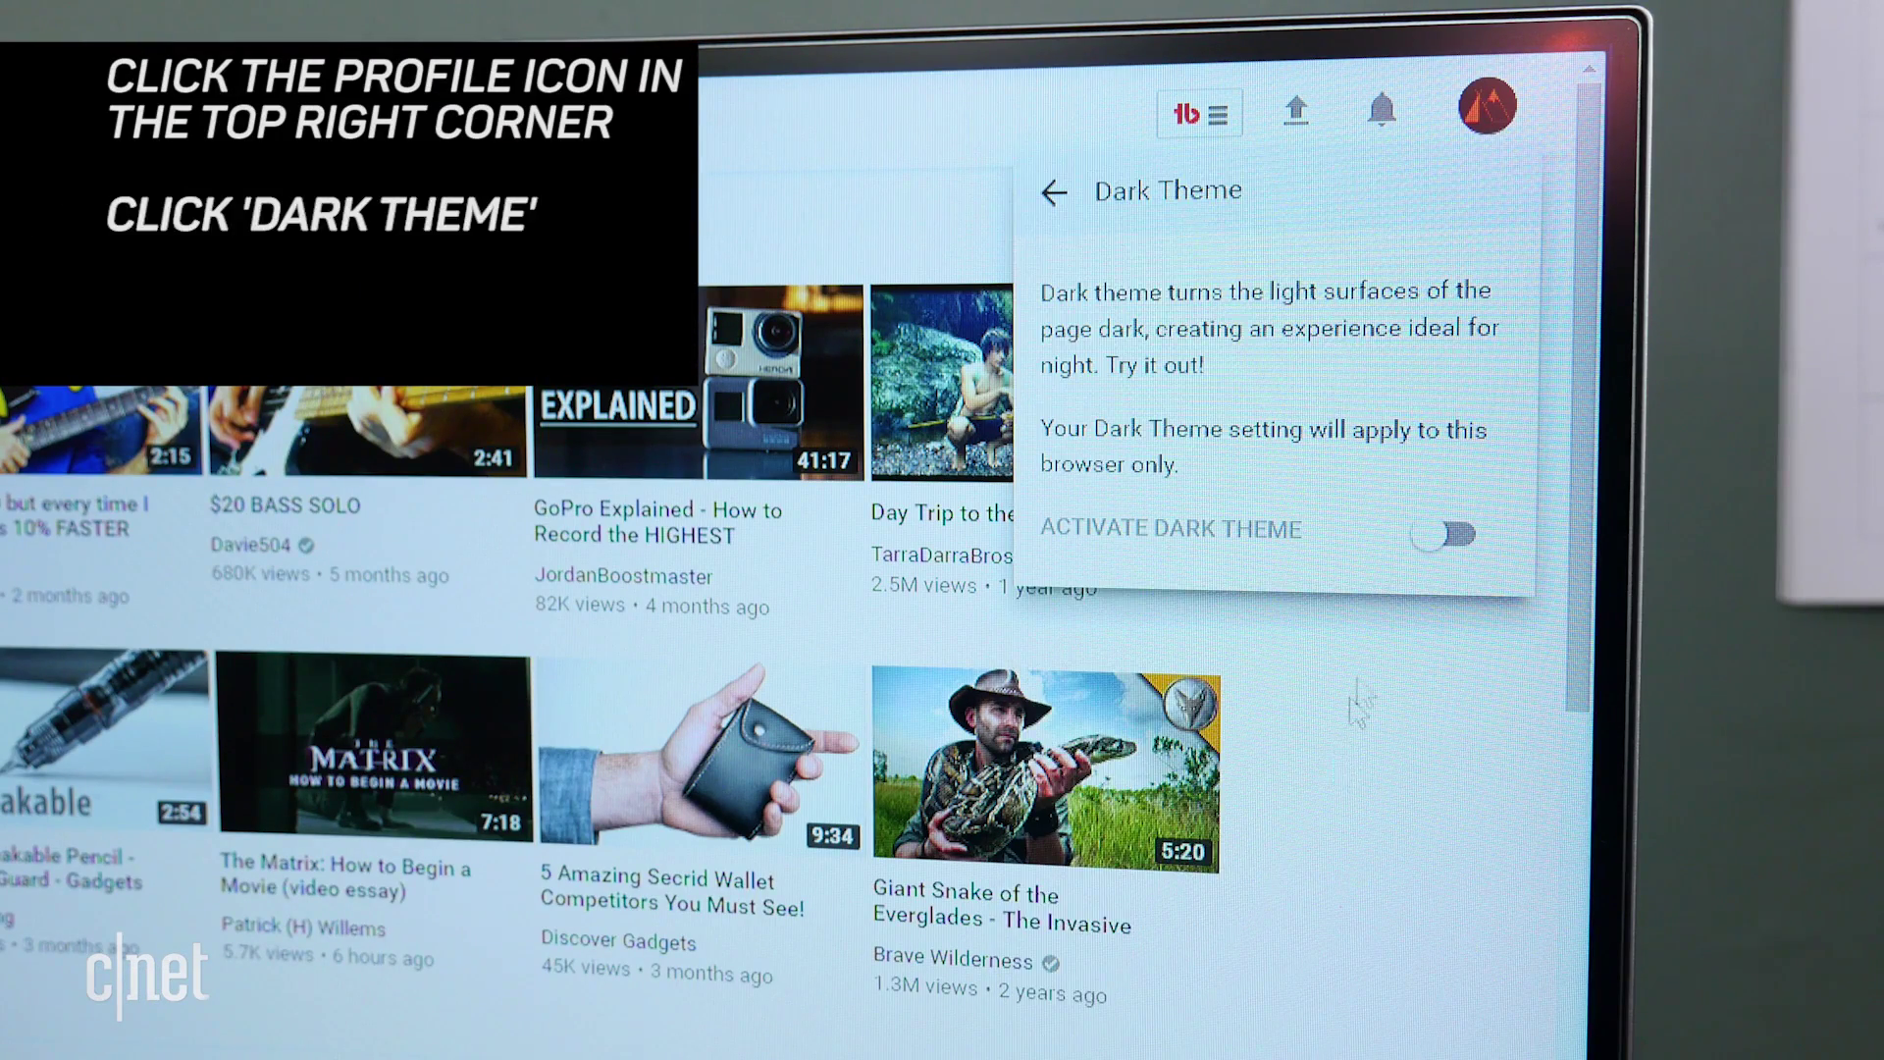
click(1447, 537)
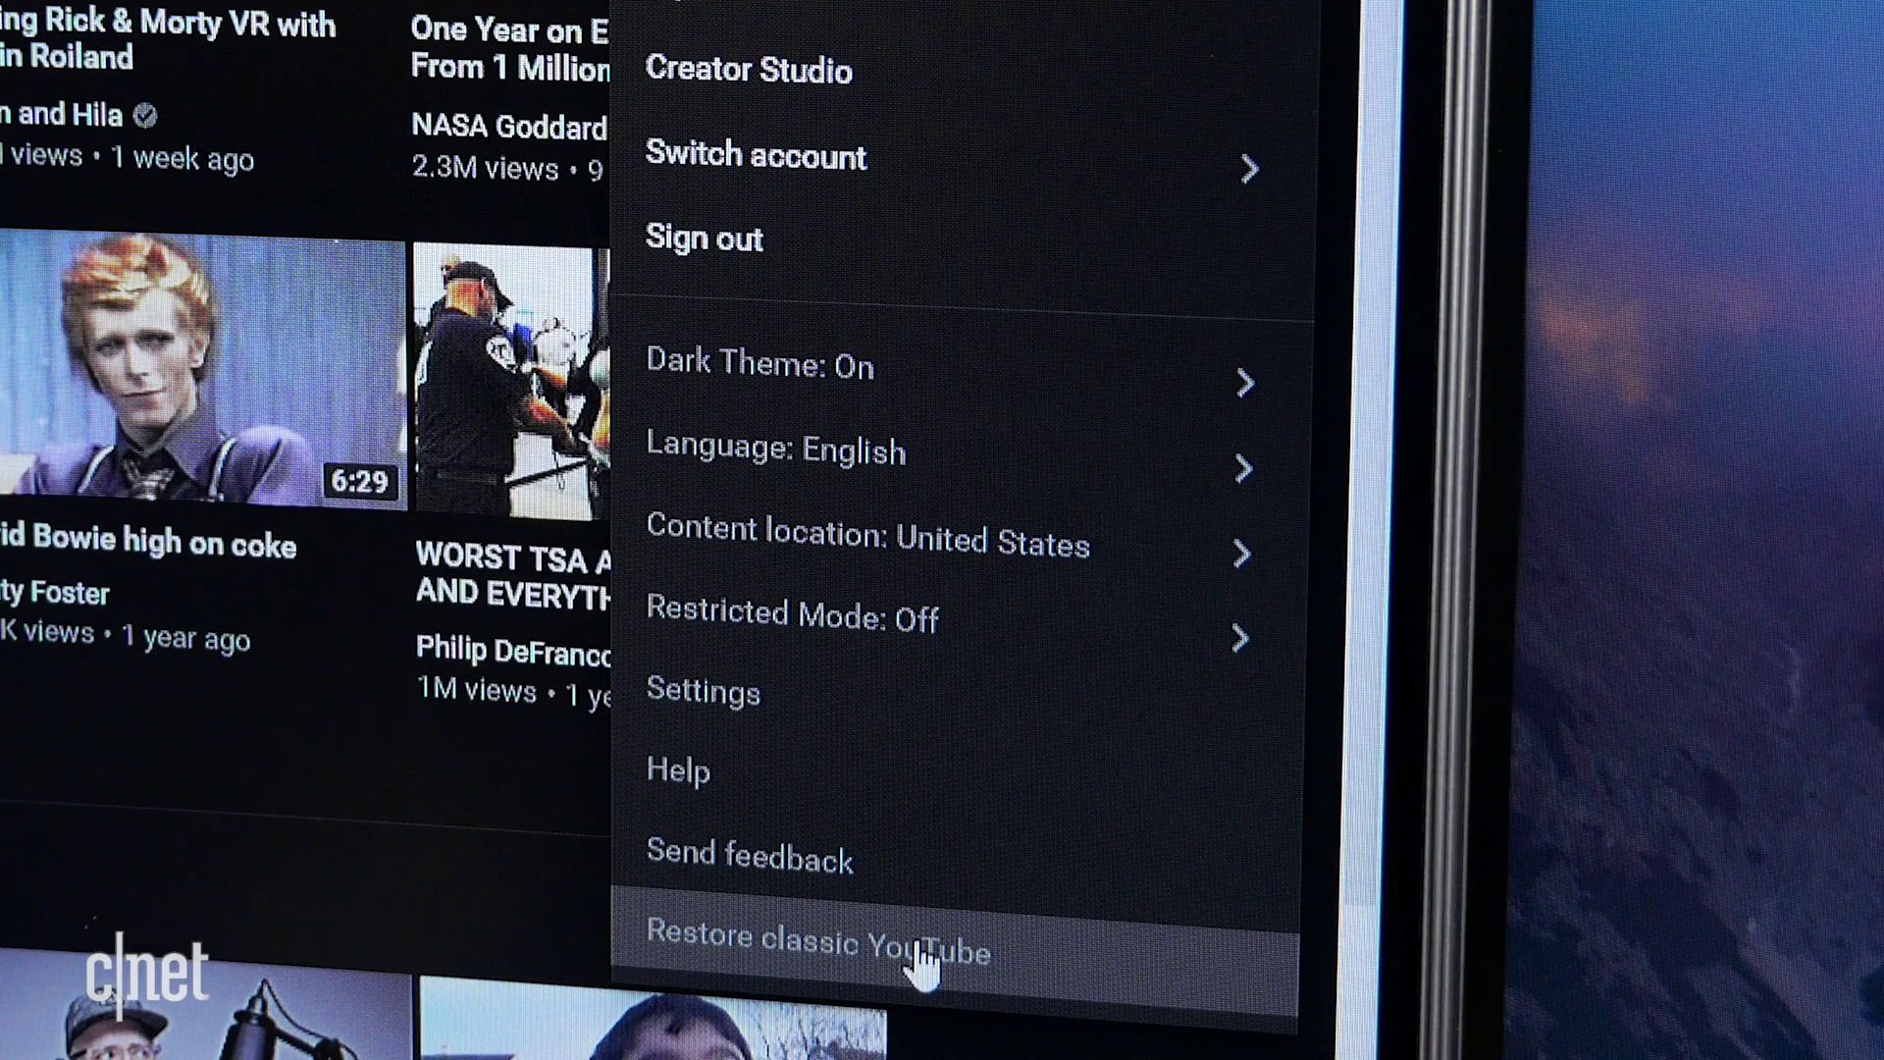
Restore classic YouTube, submitting the exit survey with 'I prefer not to answer'.
click(914, 954)
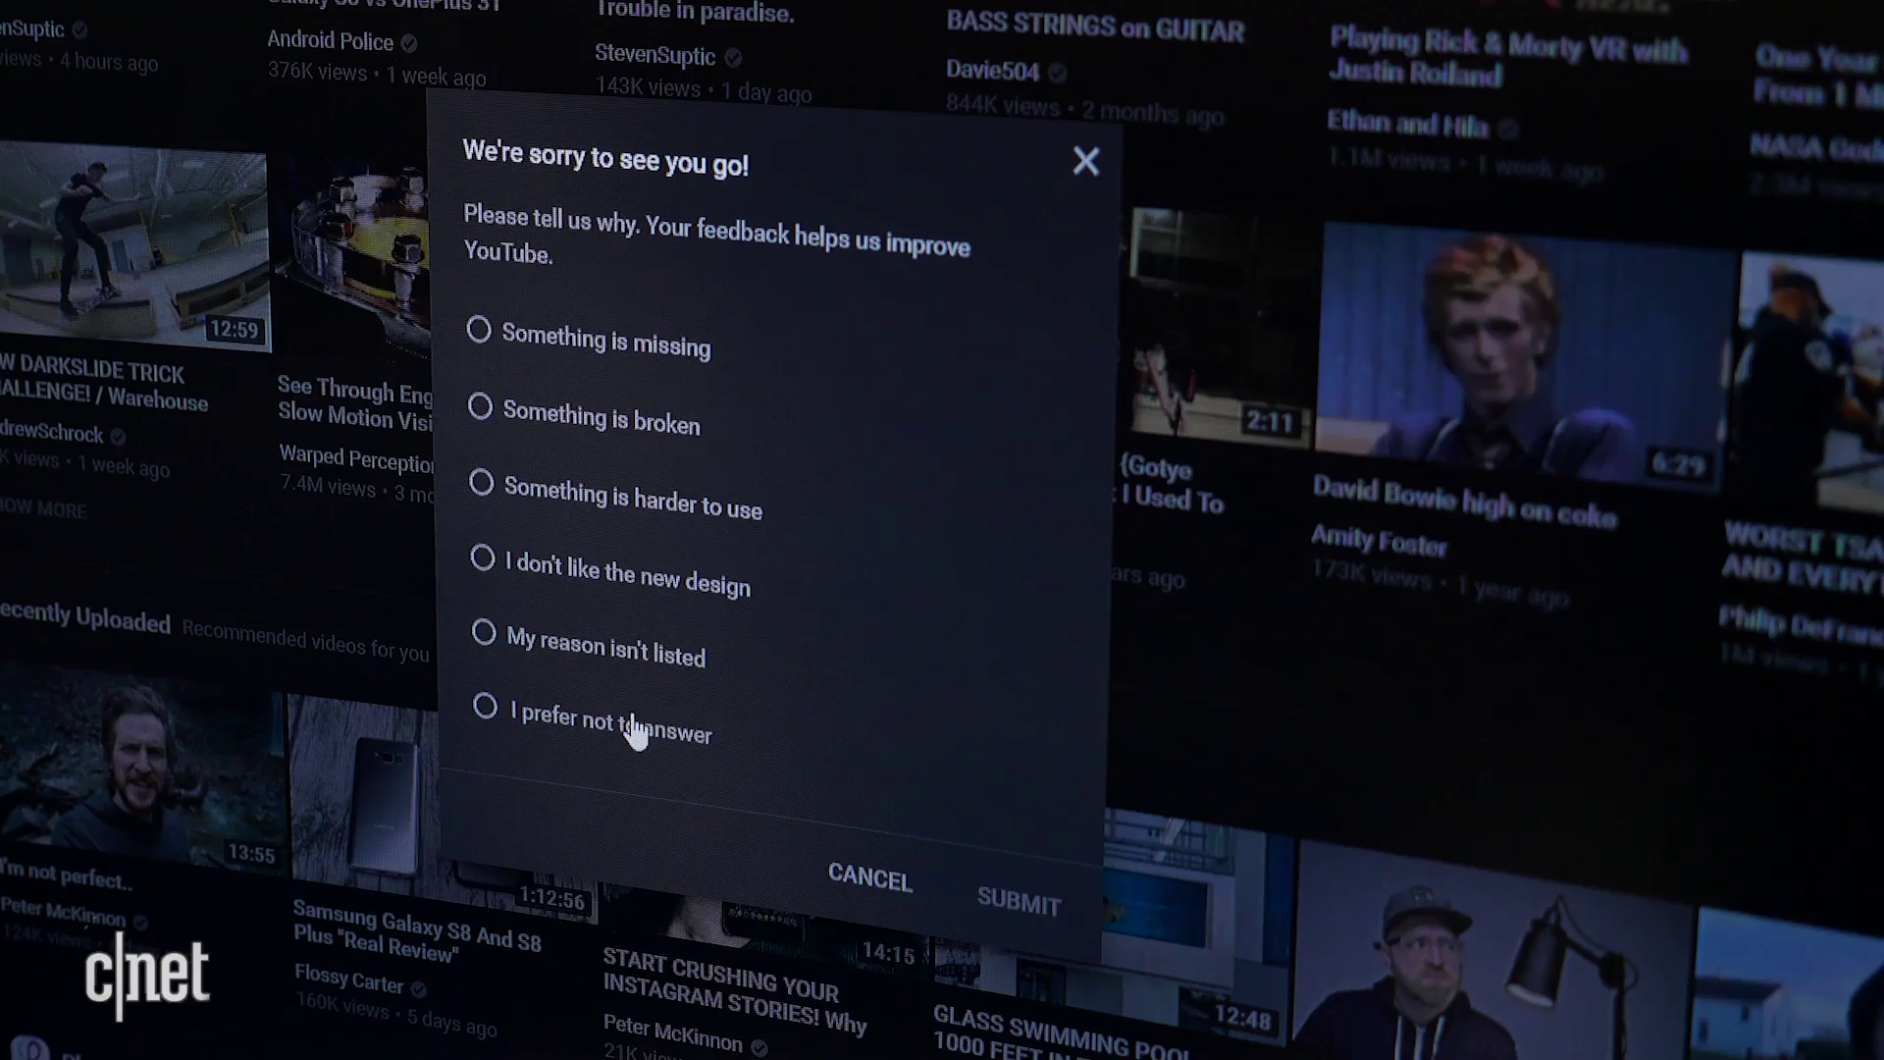
click(633, 725)
click(994, 909)
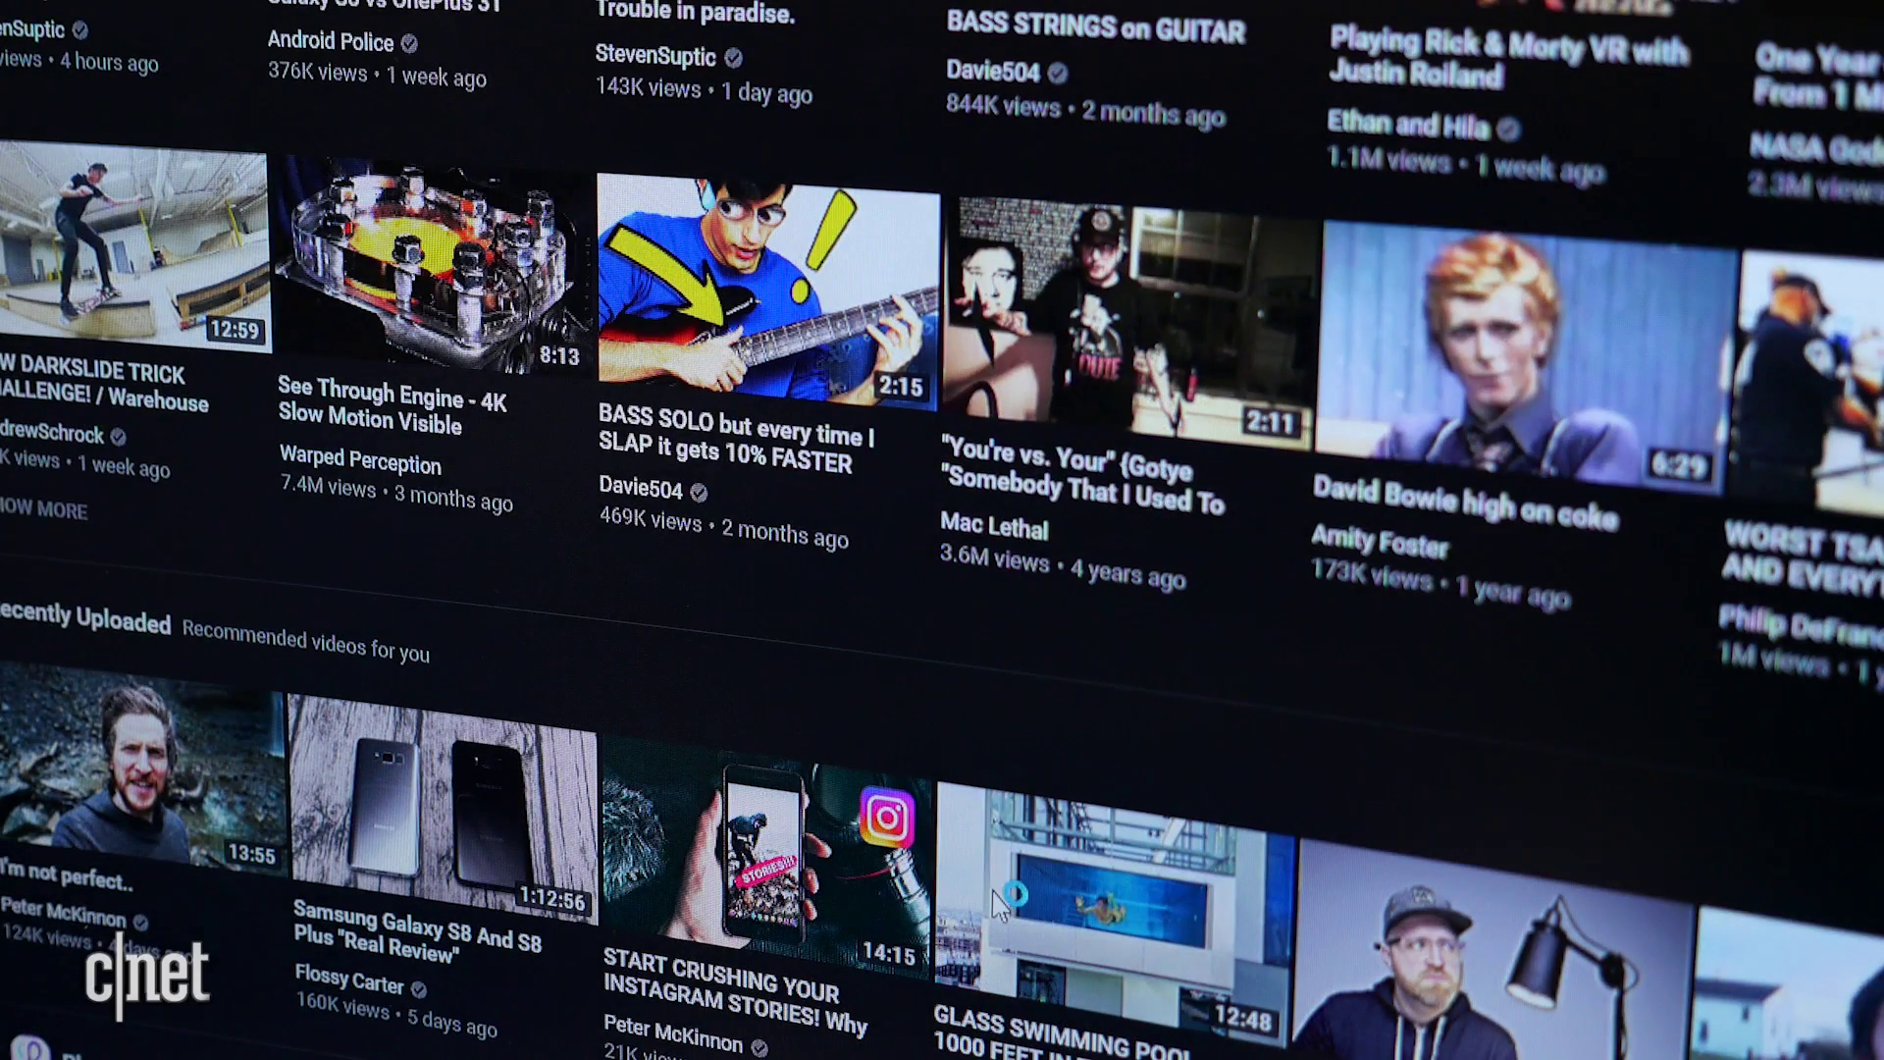